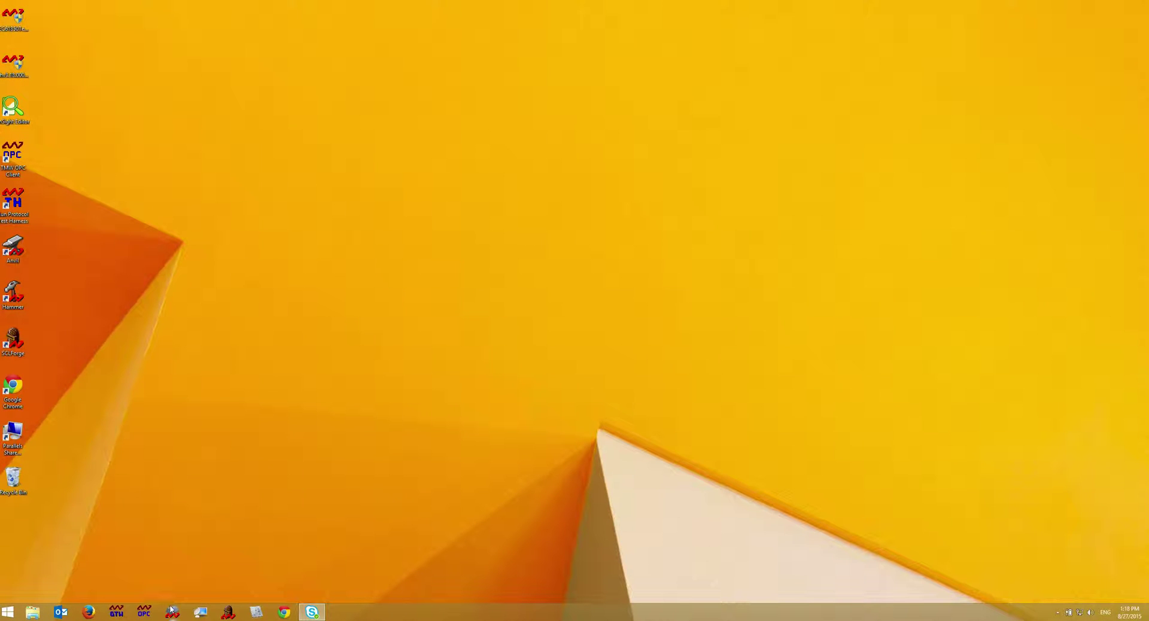
- Launch Iron from the taskbar and dismiss the License Error to reach the default.wsp workspace
click(171, 610)
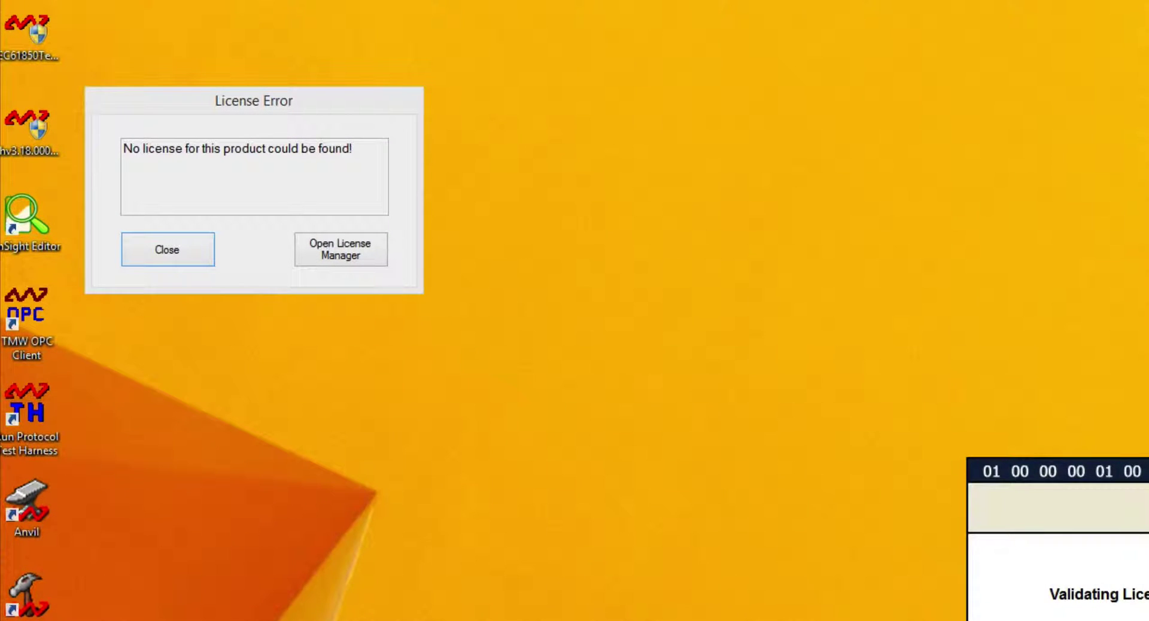
click(354, 247)
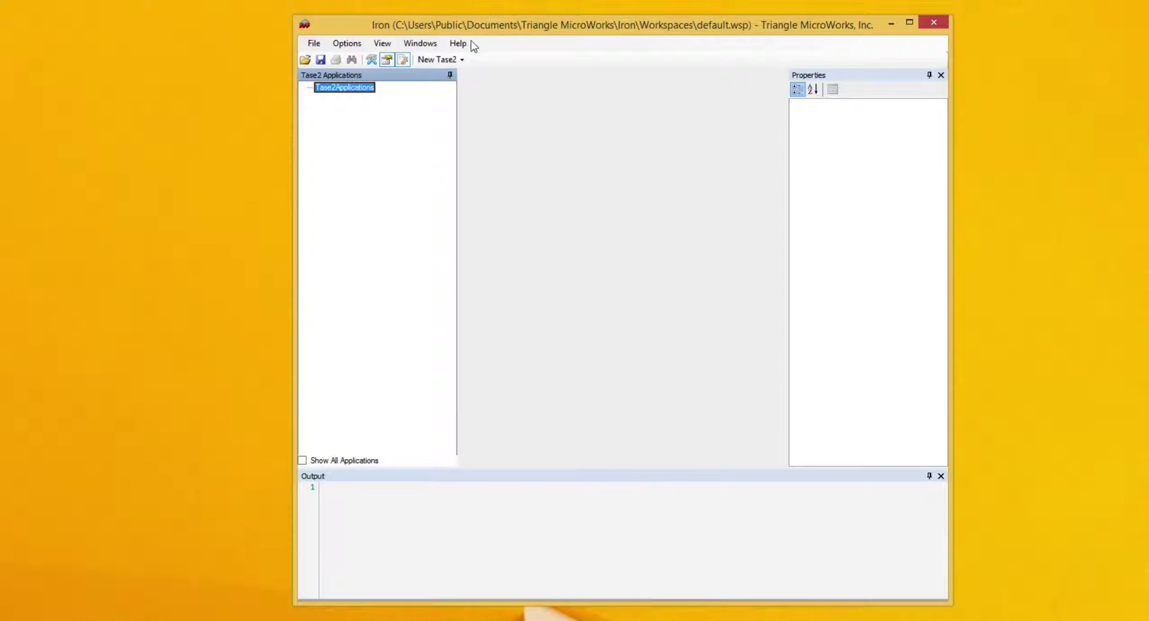
- Open the License Manager from the Help menu and choose Activate Product Key
click(560, 59)
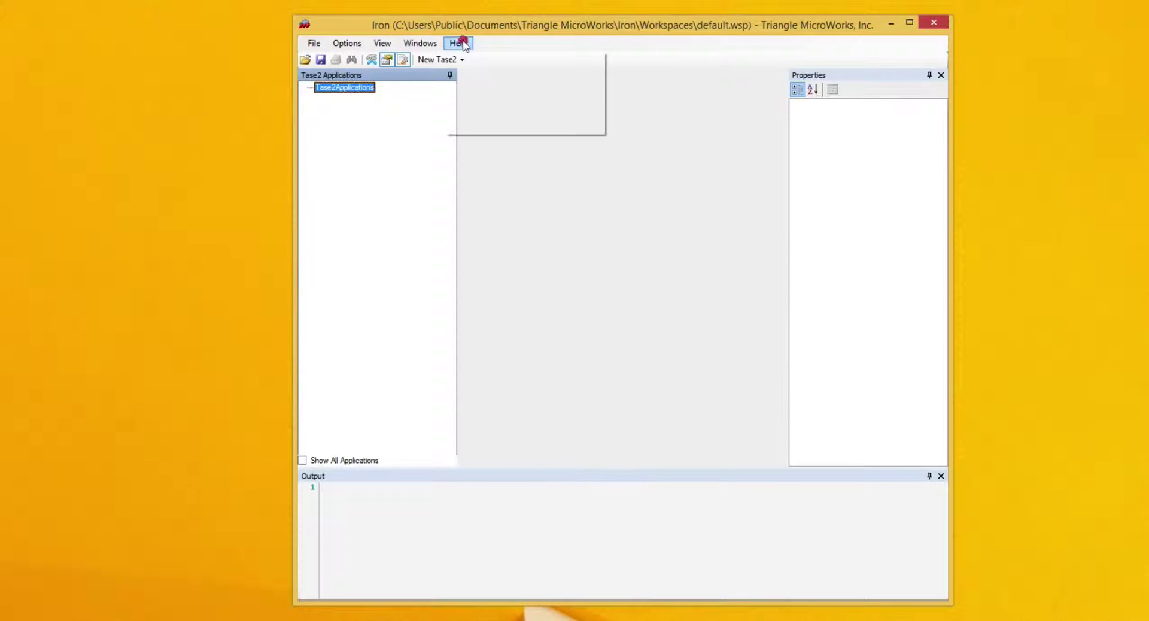
click(477, 77)
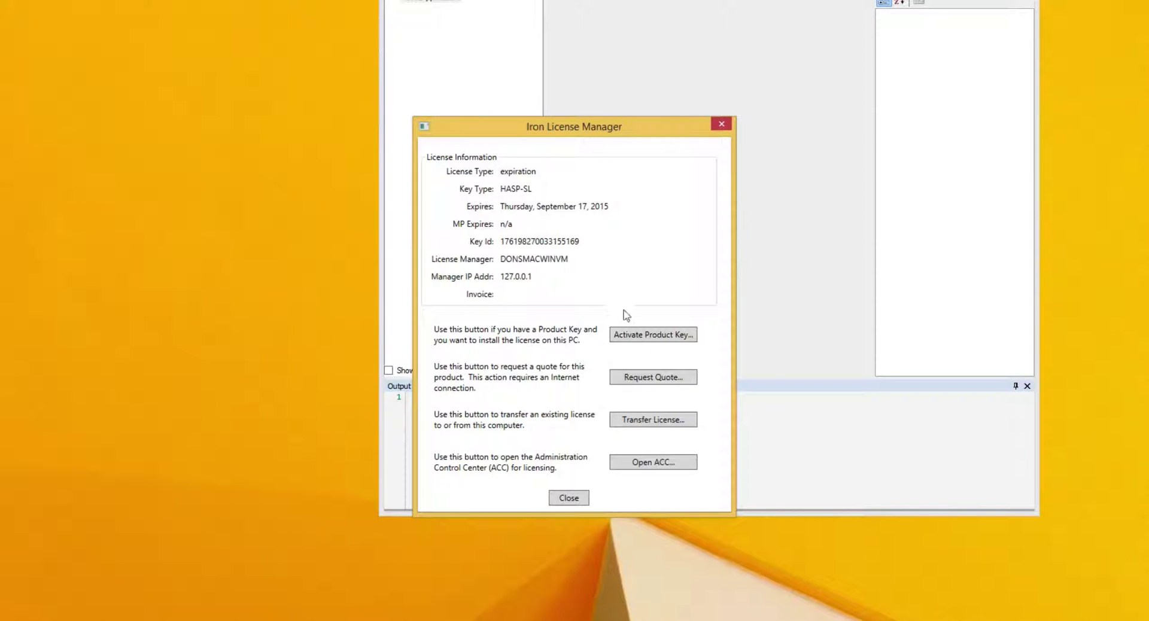
click(635, 337)
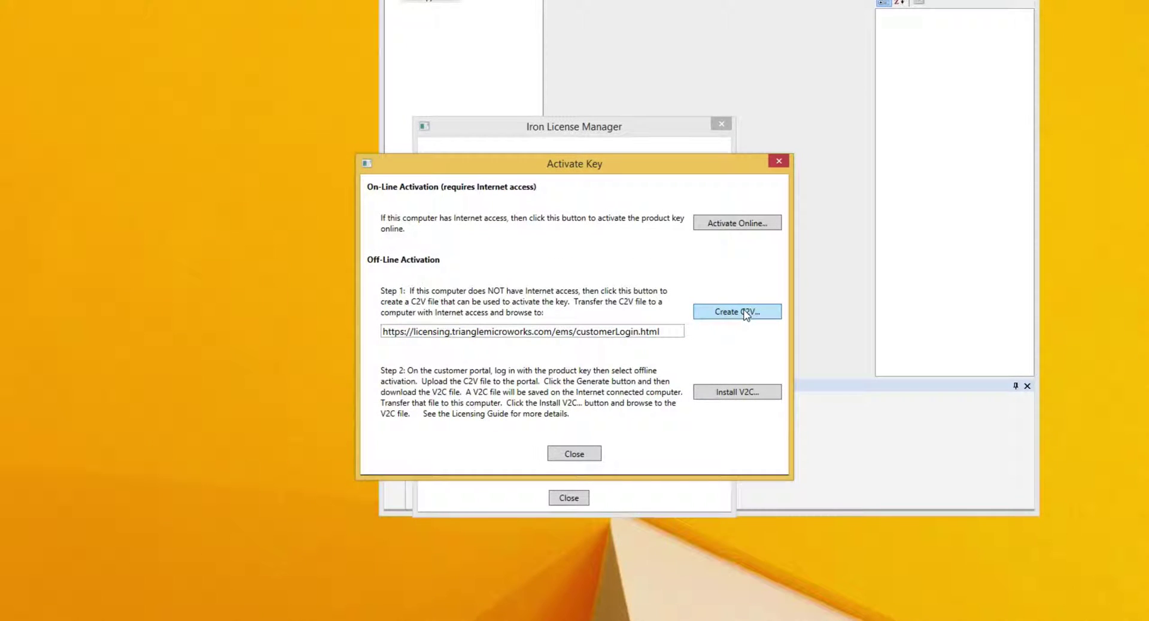
- Start a C2V file save targeting USB30FD (E:), keeping the name TMW_HASPFingerprint.c2v
click(742, 313)
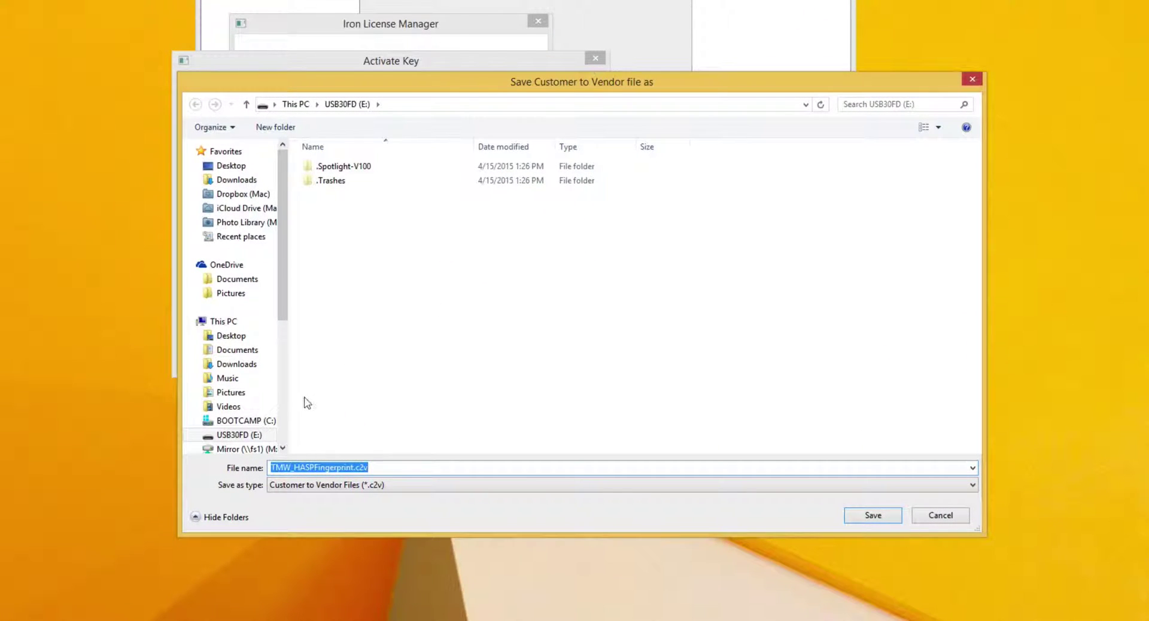
click(251, 435)
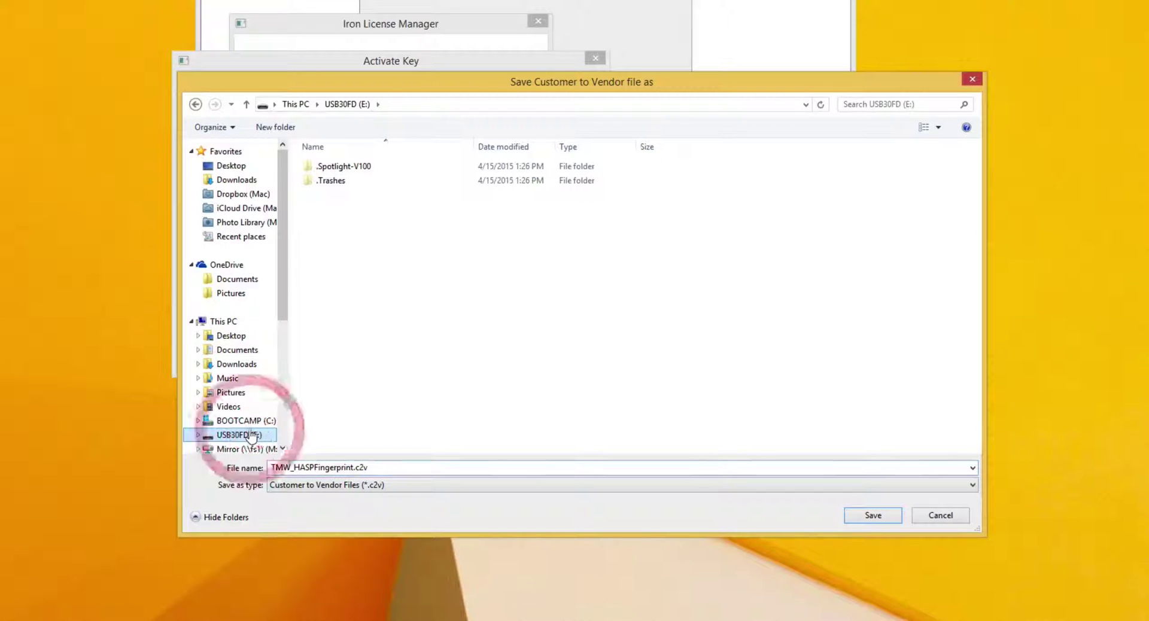
double_click(310, 467)
click(382, 468)
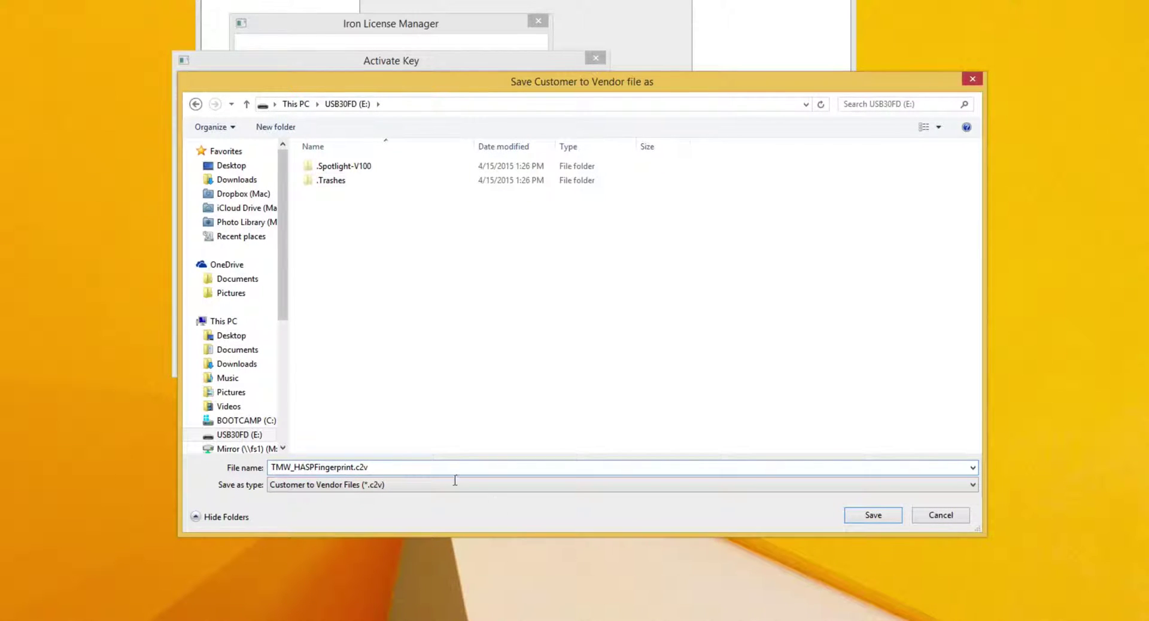
- Save TMW_HASPFingerprint.c2v to USB30FD (E:) and close the Activate Key dialog
click(874, 516)
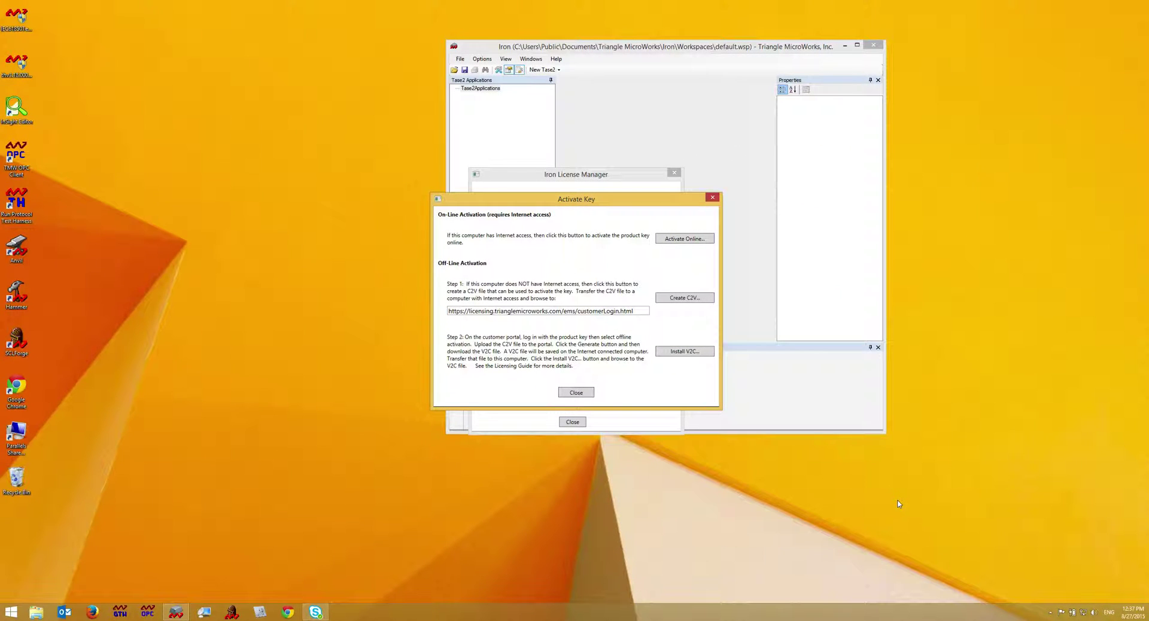
click(582, 394)
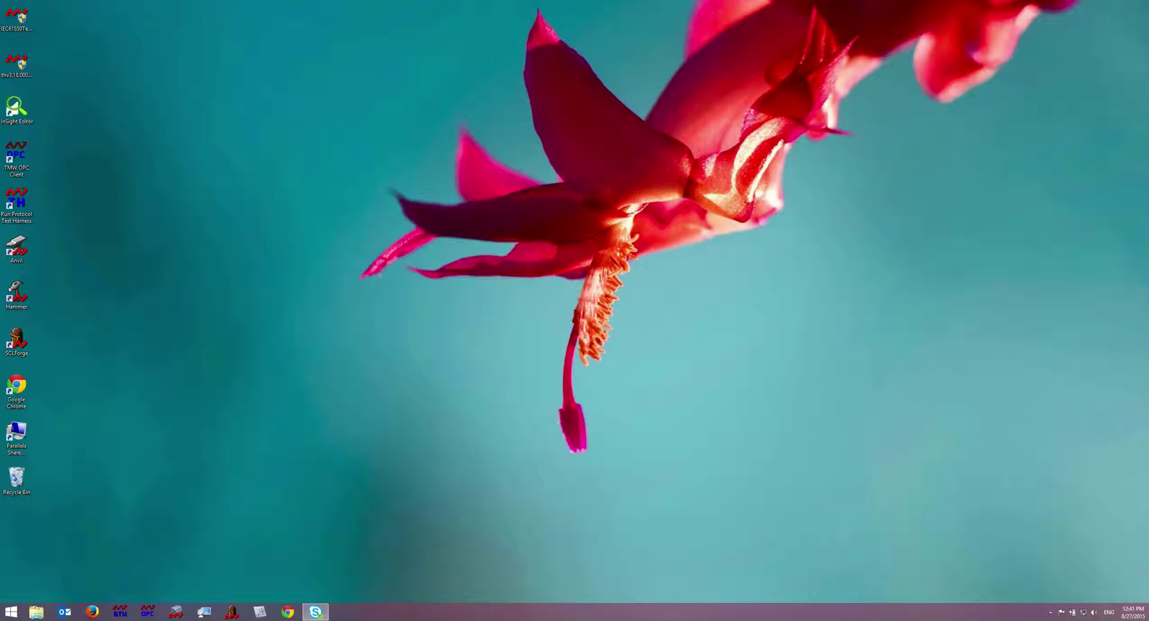
click(287, 613)
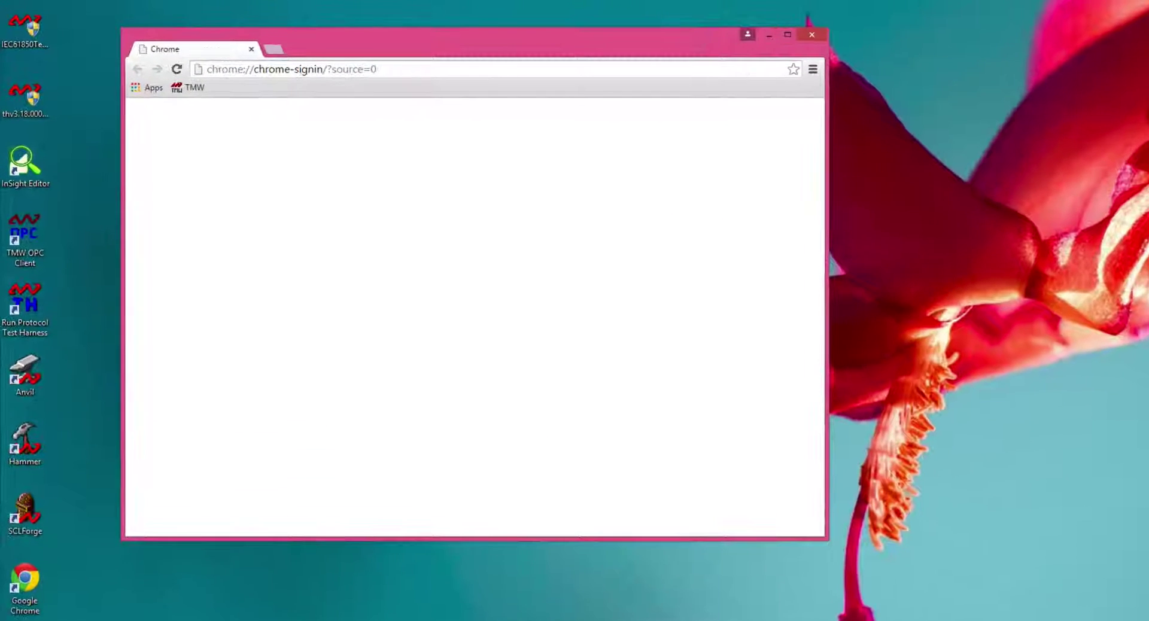
click(363, 69)
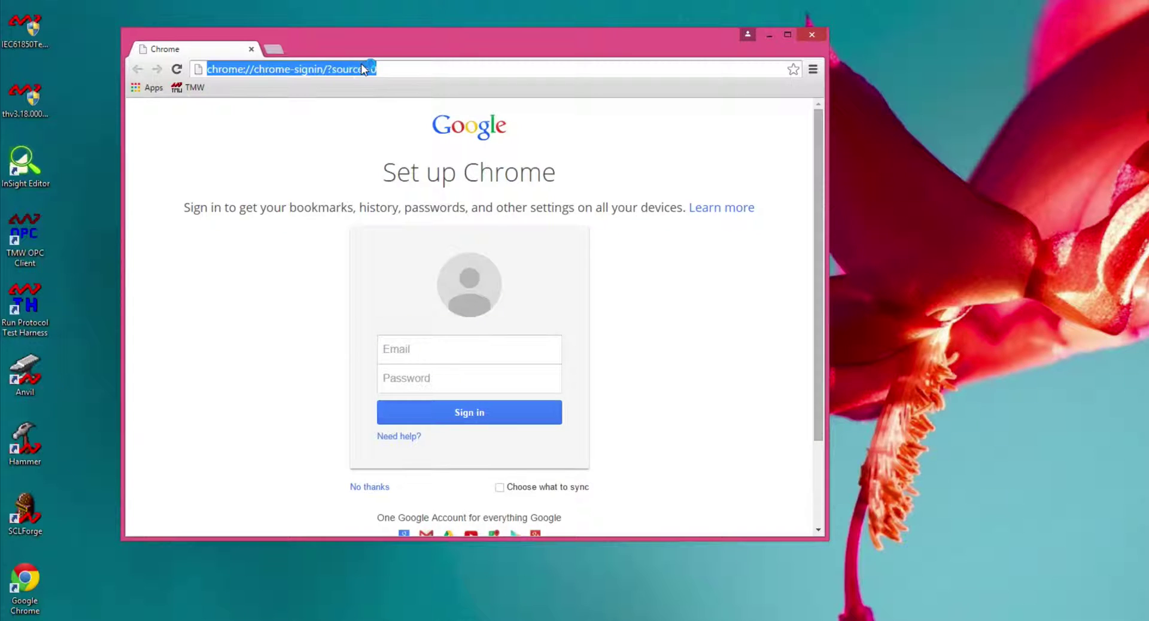
text(g)
key(BackSpace)
text(https)
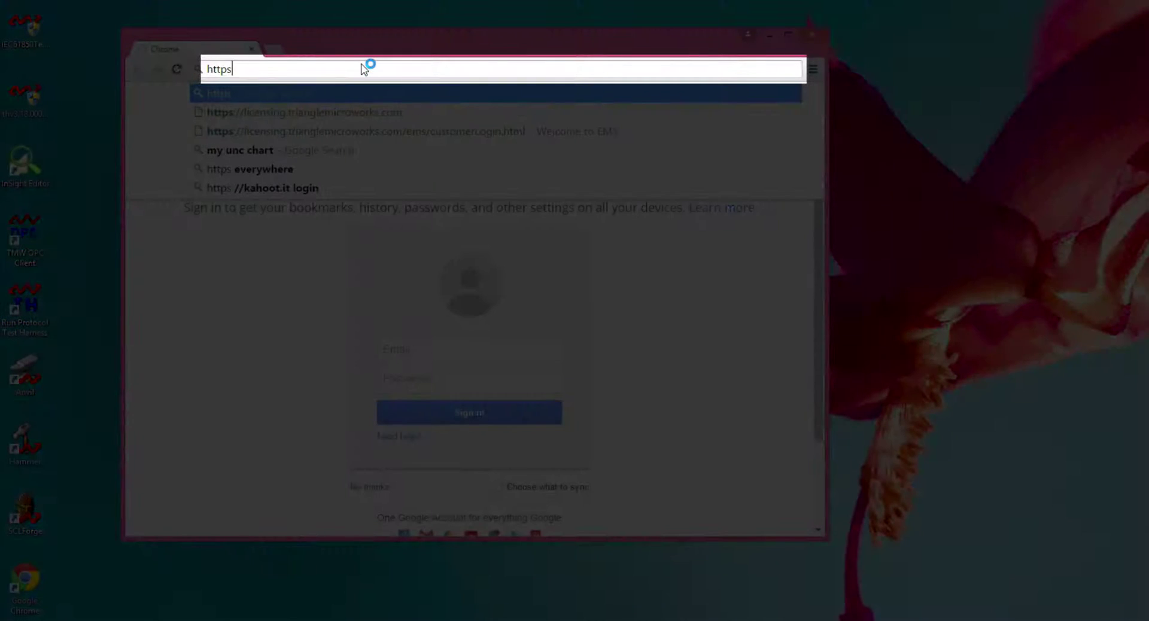
text(://)
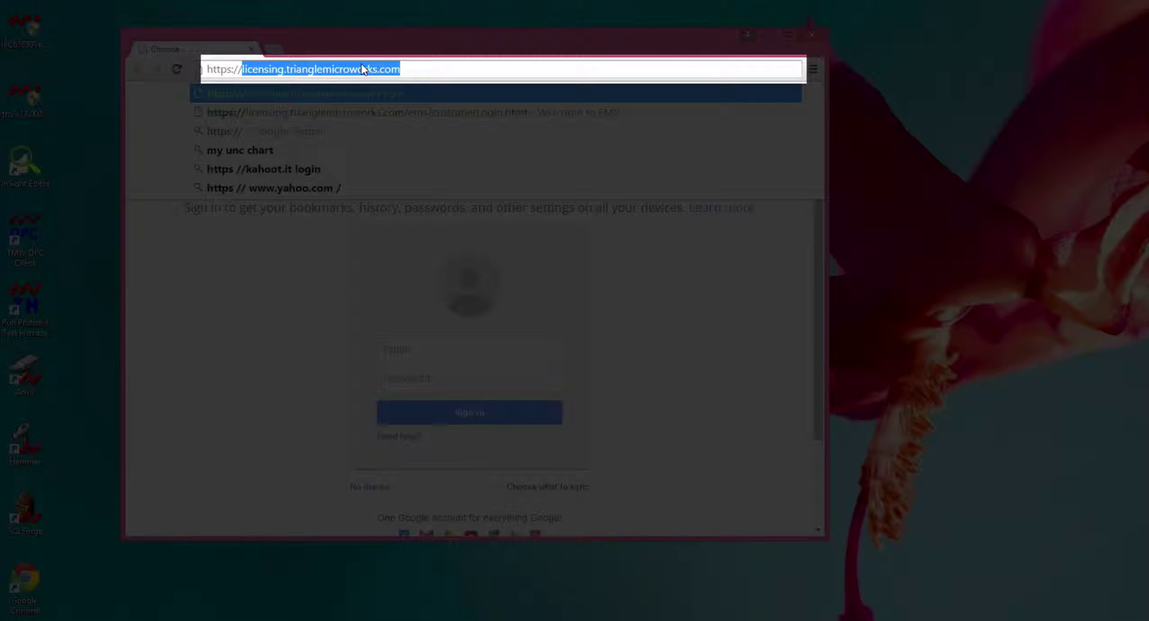
key(Right)
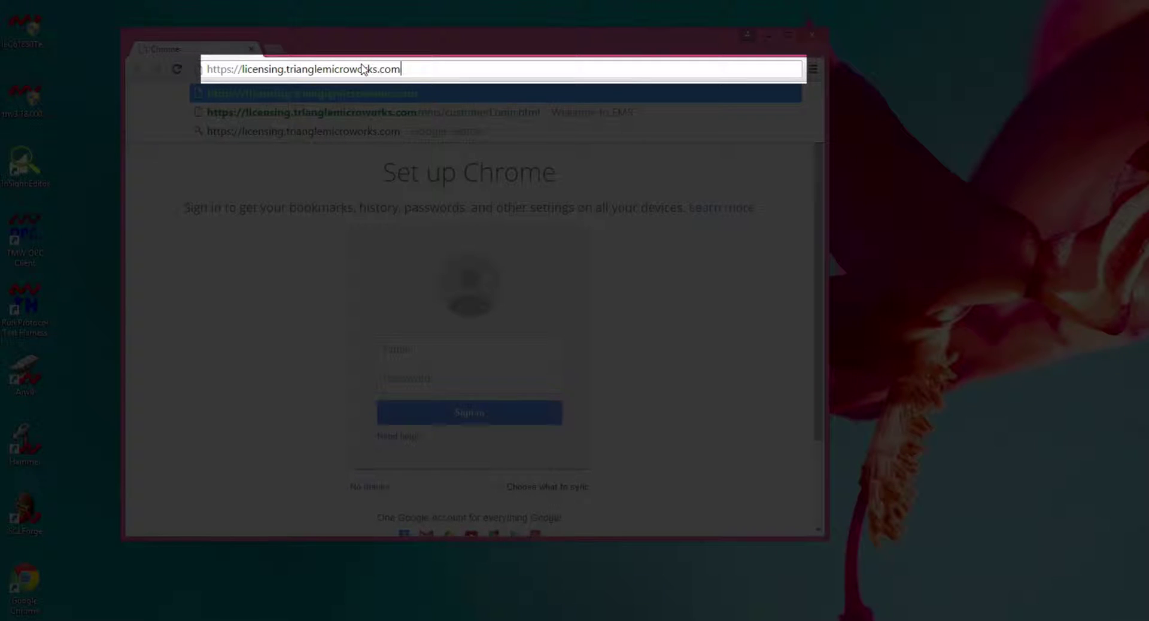
text(/ems/customer)
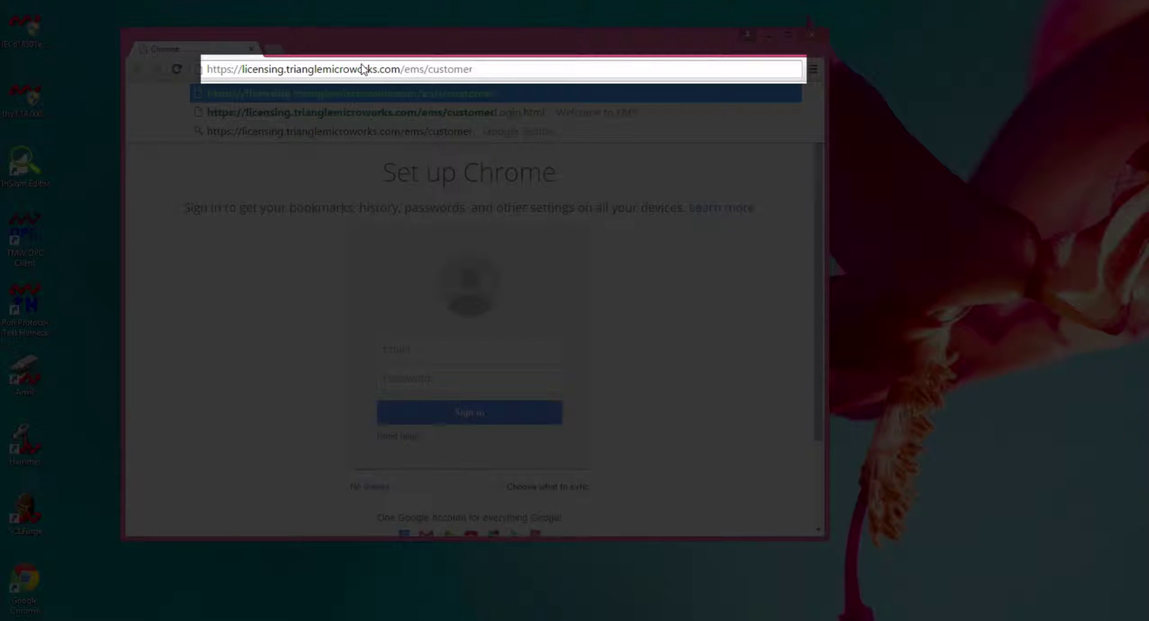
text(Login.html)
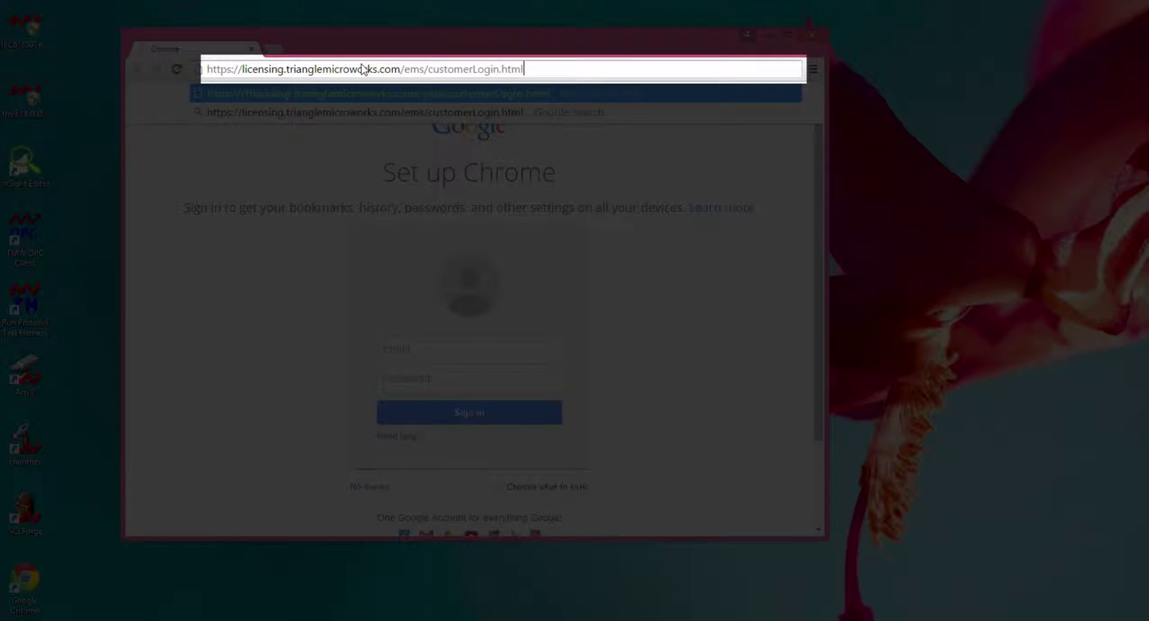
key(Return)
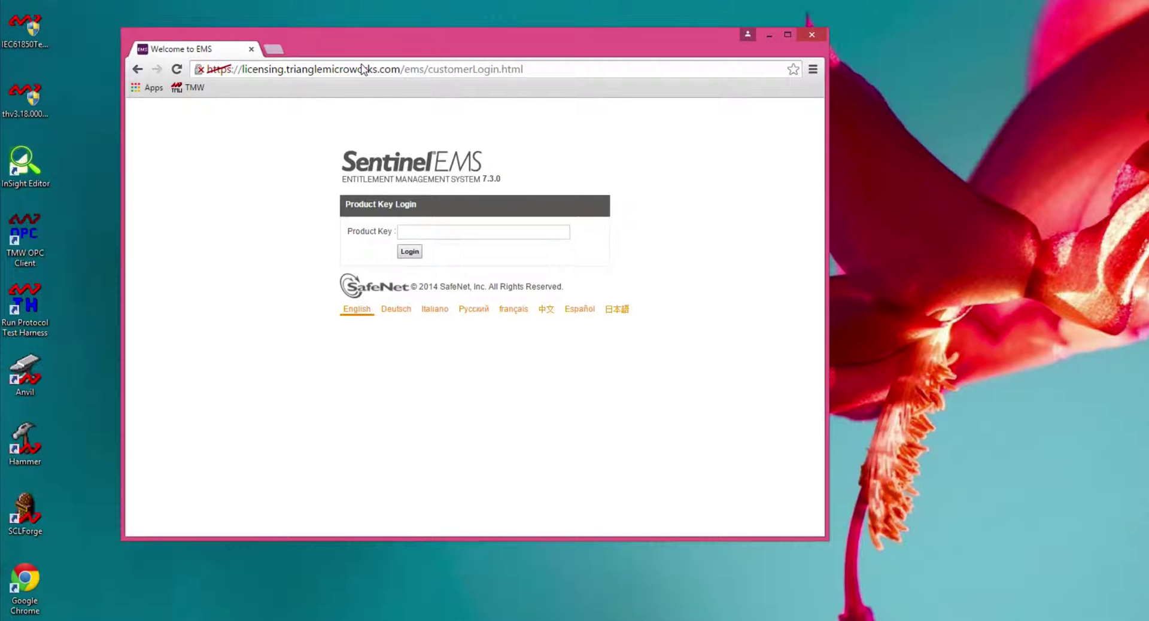
- Paste the product key into the Product Key field and log in to view Iron's key details
click(412, 231)
key(ctrl+v)
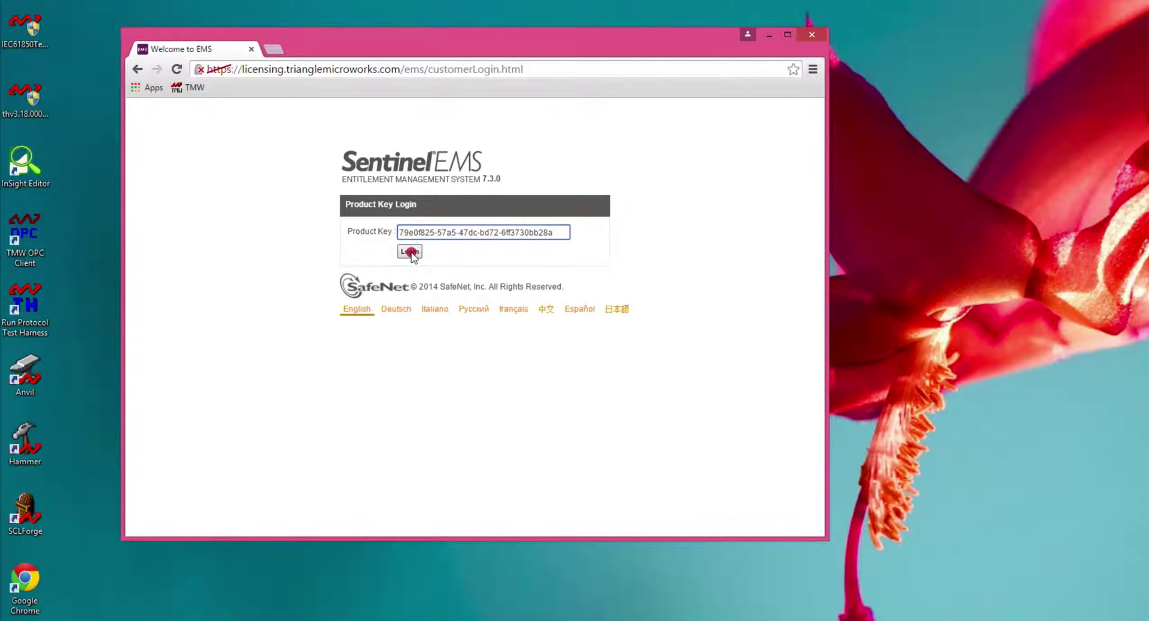
click(410, 252)
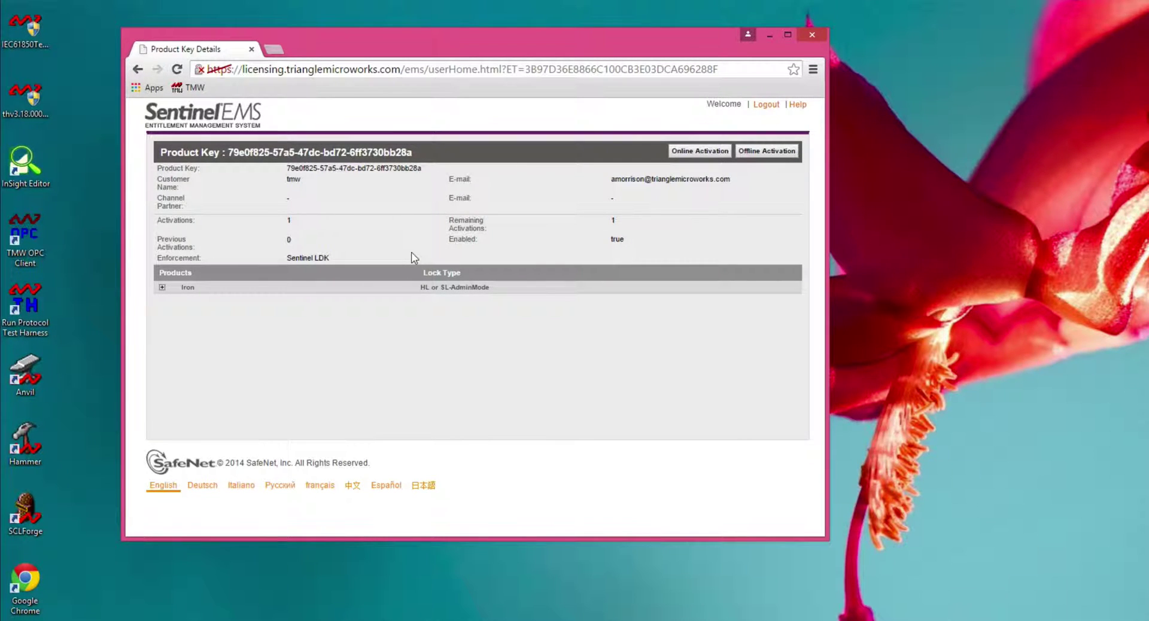
- Upload TMW_HASPFingerprint.c2v from USB30FD (E:), generate the Iron license and download its V2C file
click(763, 153)
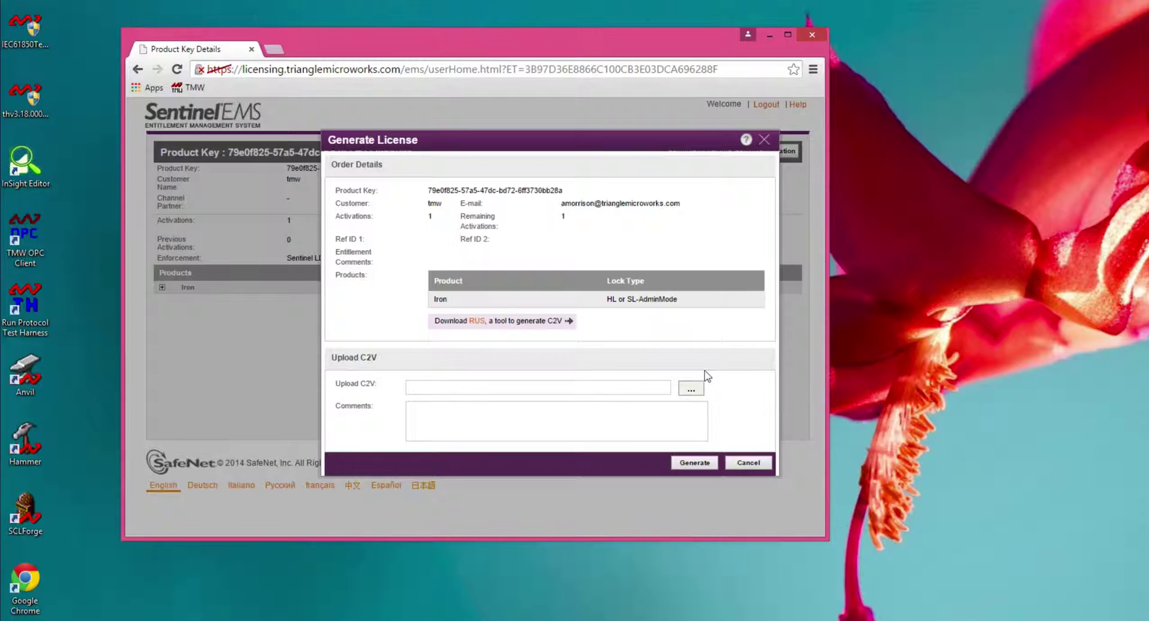
click(693, 389)
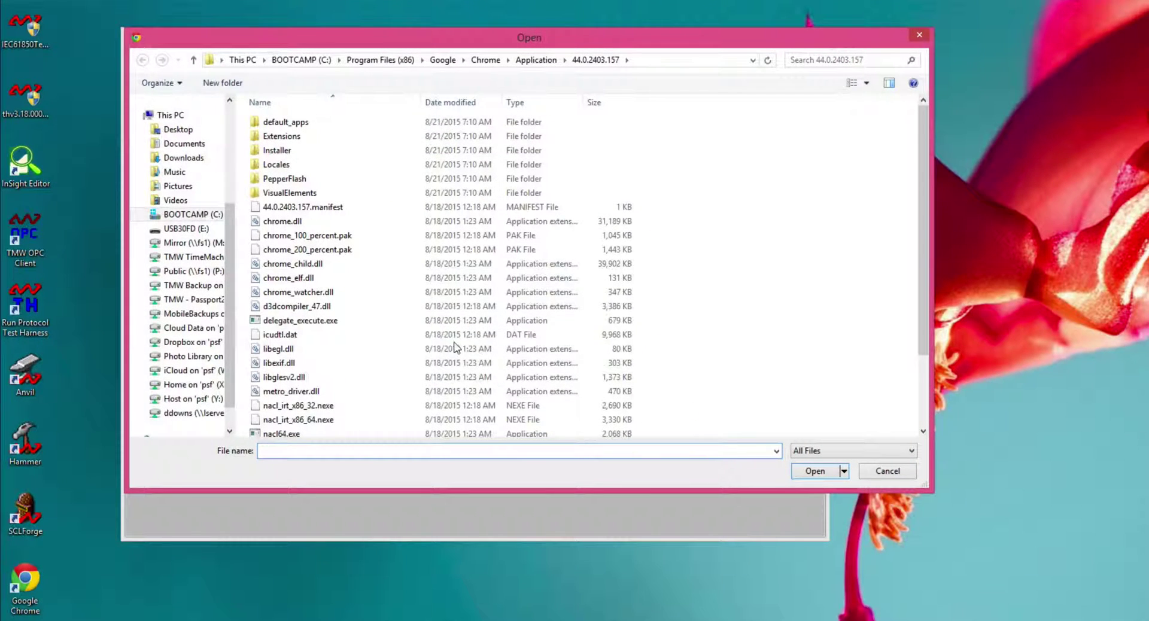
click(182, 229)
double_click(313, 206)
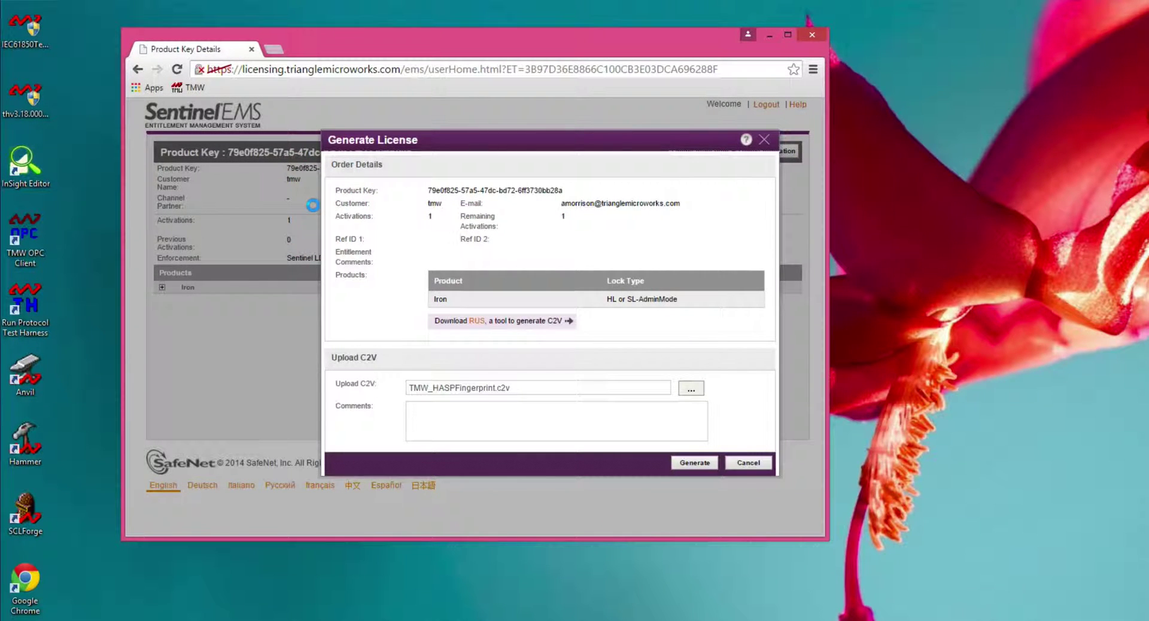
click(695, 464)
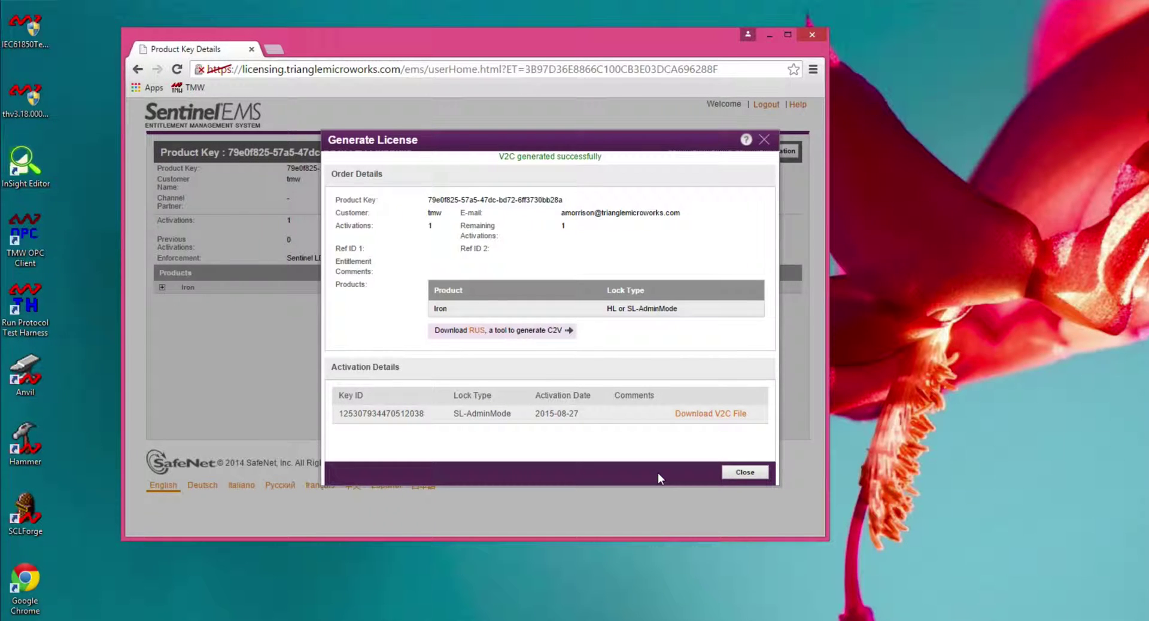
click(703, 415)
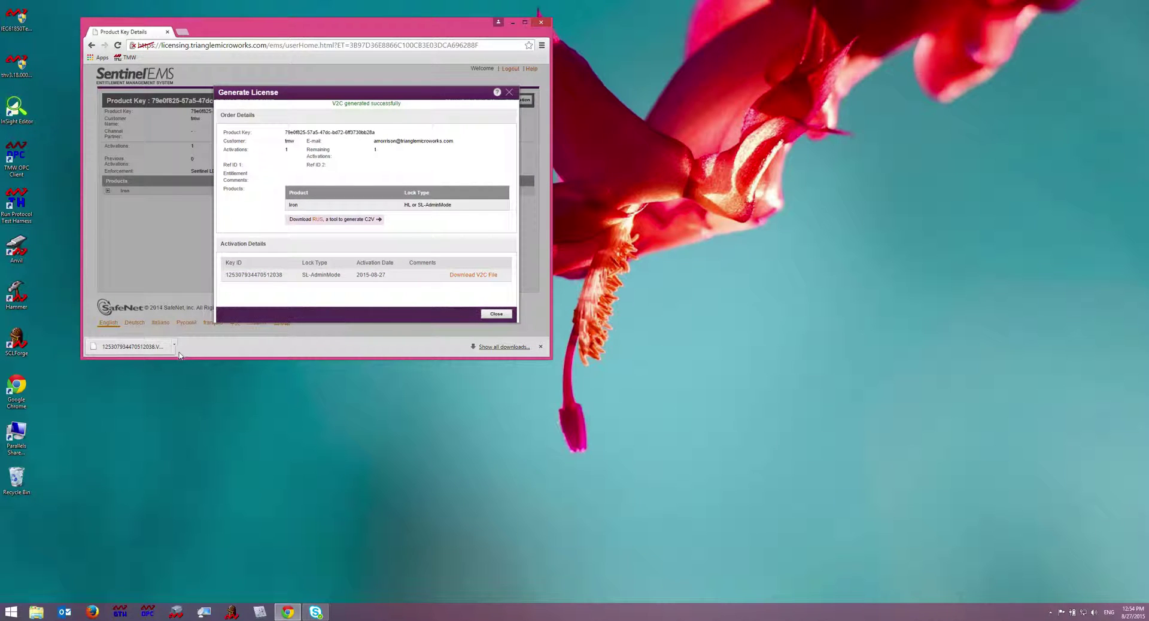
- Show the downloaded V2C file in Downloads, copy it onto USB30FD (E:) and verify it there
click(175, 345)
click(189, 389)
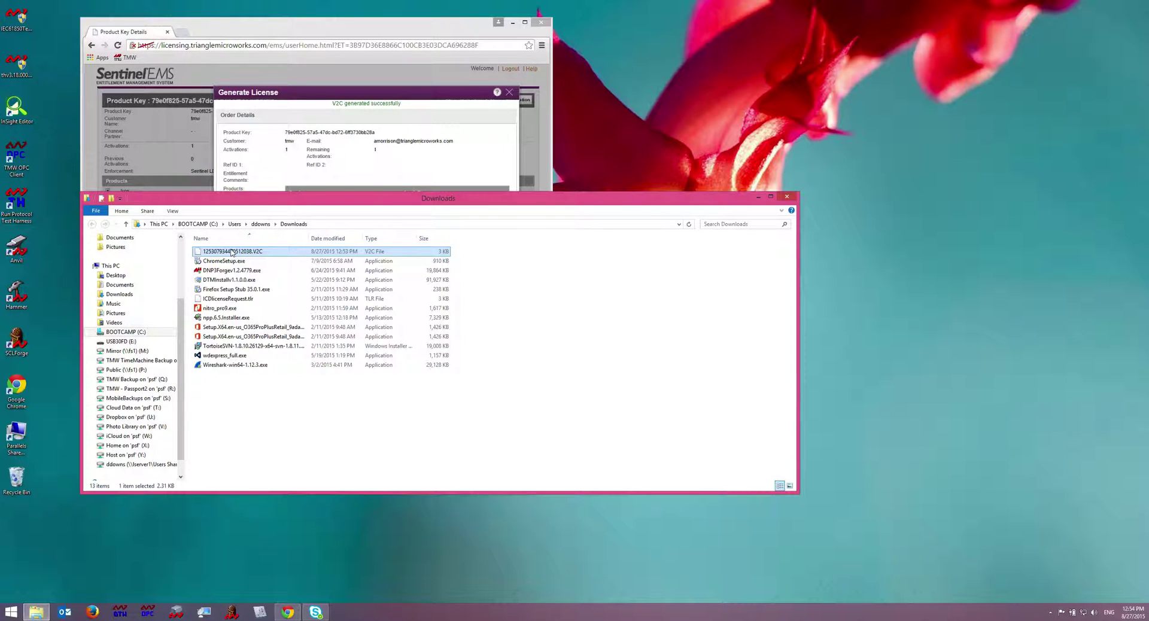
drag(231, 252, 119, 343)
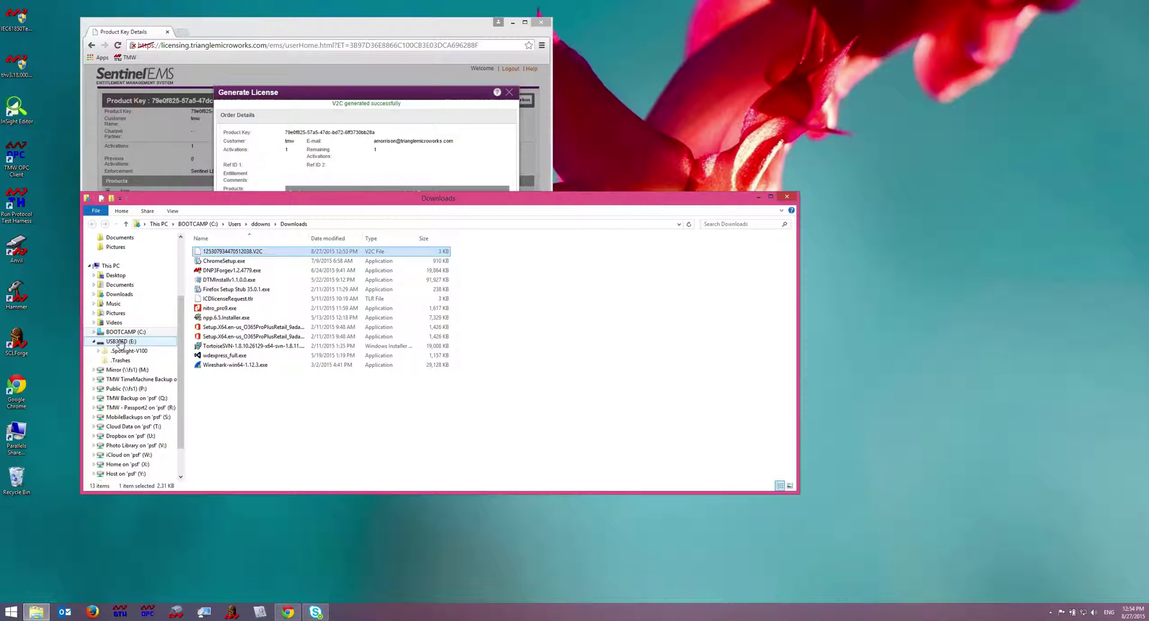
click(120, 342)
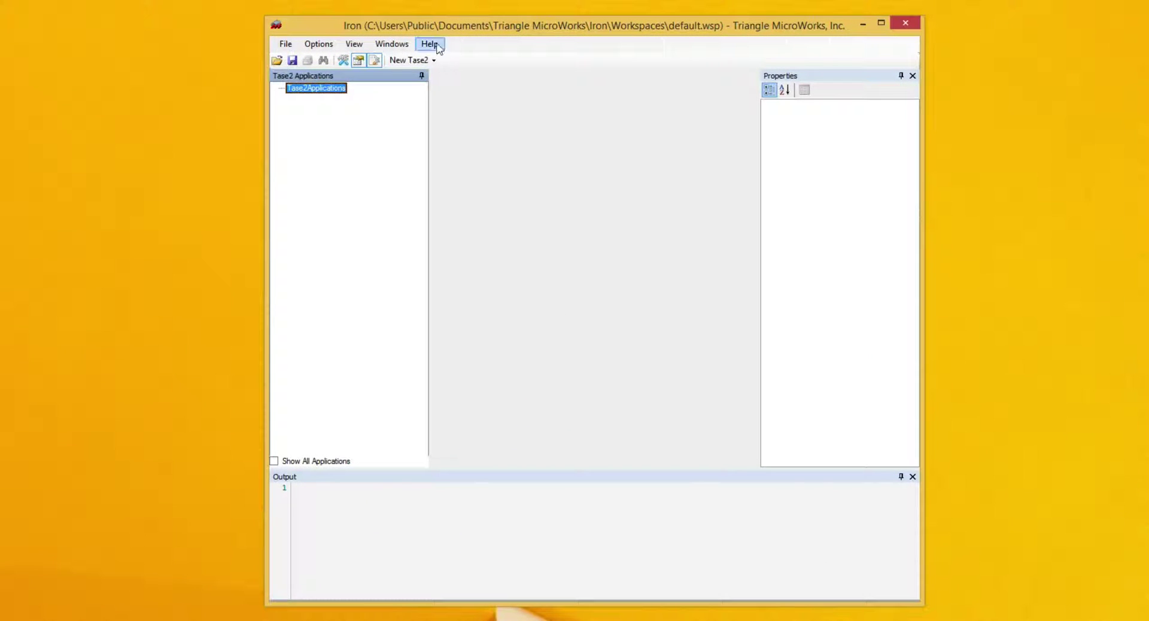
- Reopen Iron's License Manager from the Help menu and choose Activate Product Key
click(557, 59)
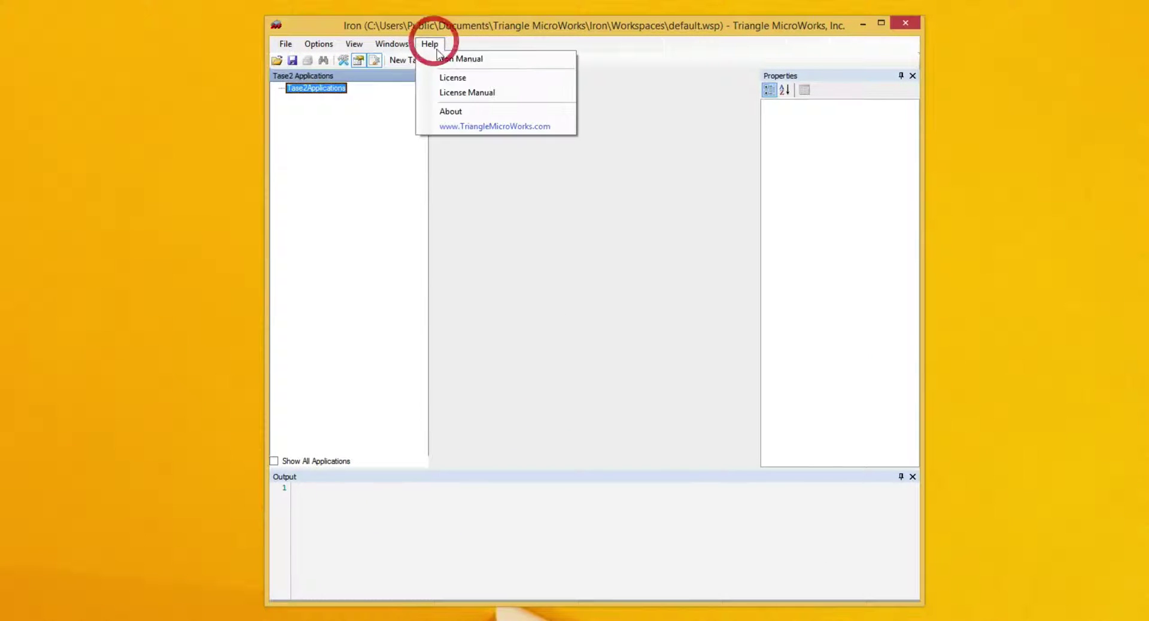
click(454, 76)
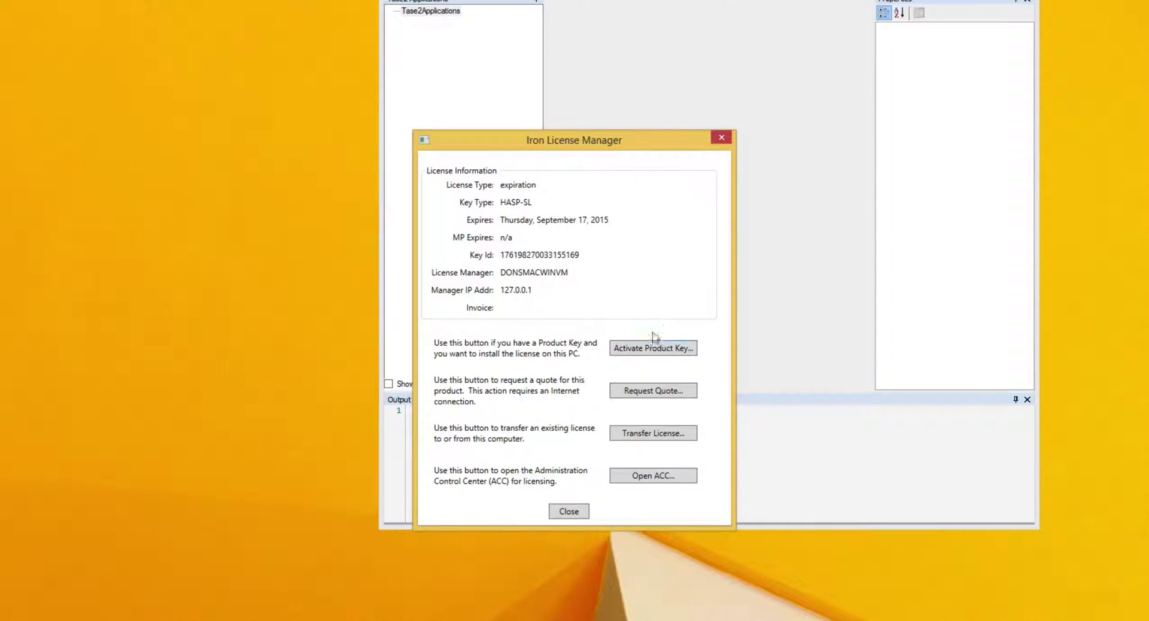
click(651, 348)
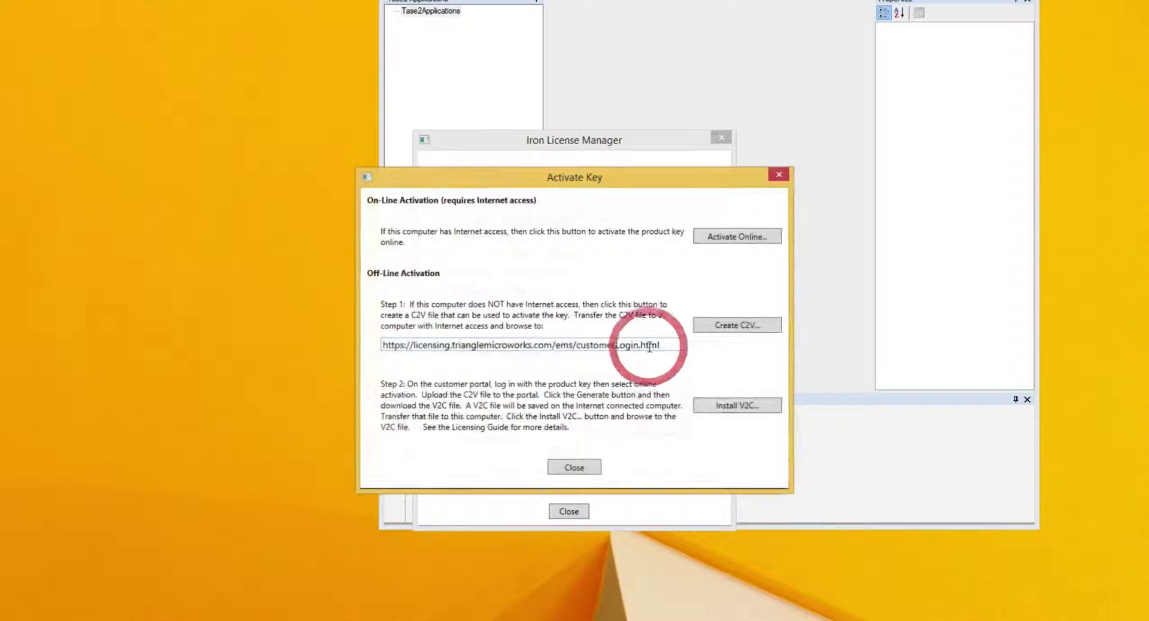
- Install the .V2C license from USB30FD (E:) and acknowledge the installation-successful message
click(727, 408)
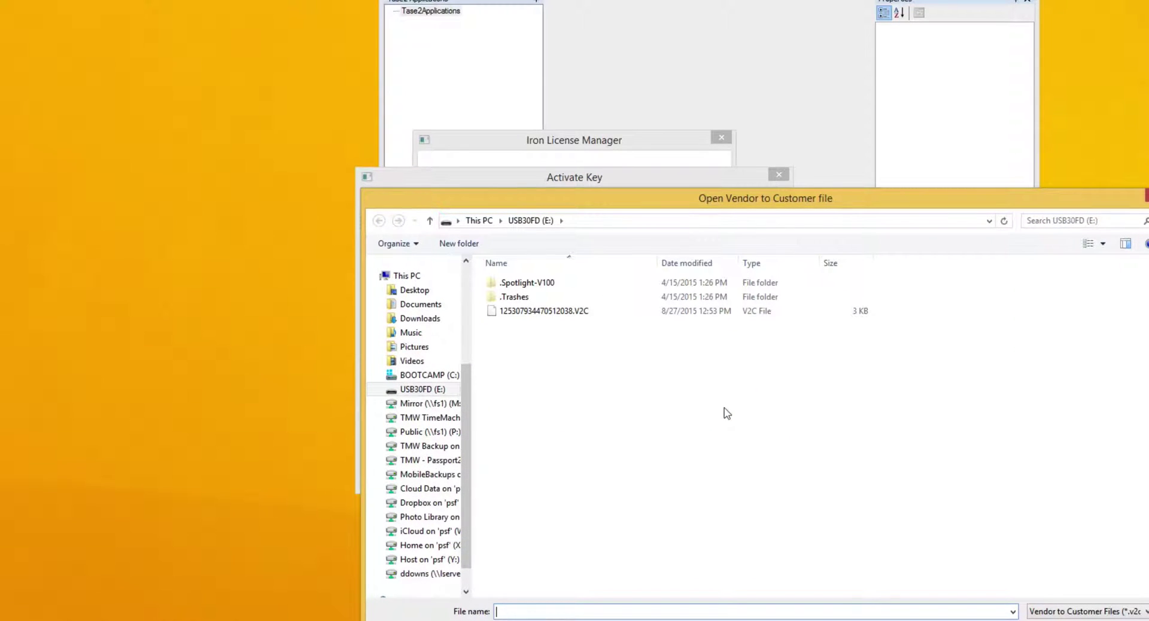
click(403, 391)
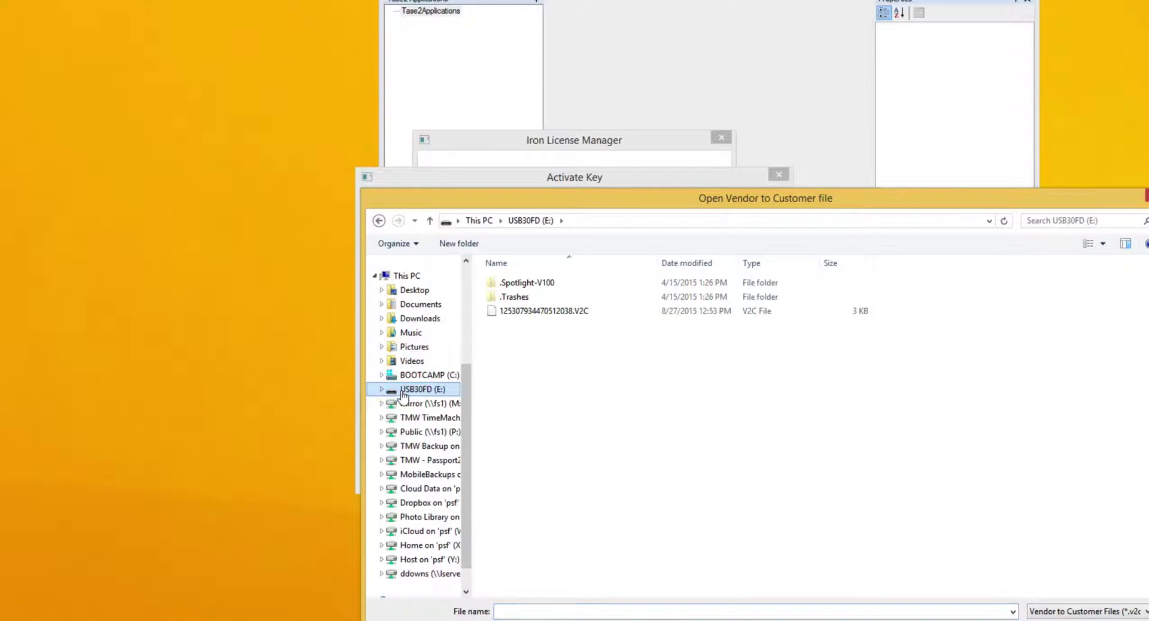
double_click(403, 390)
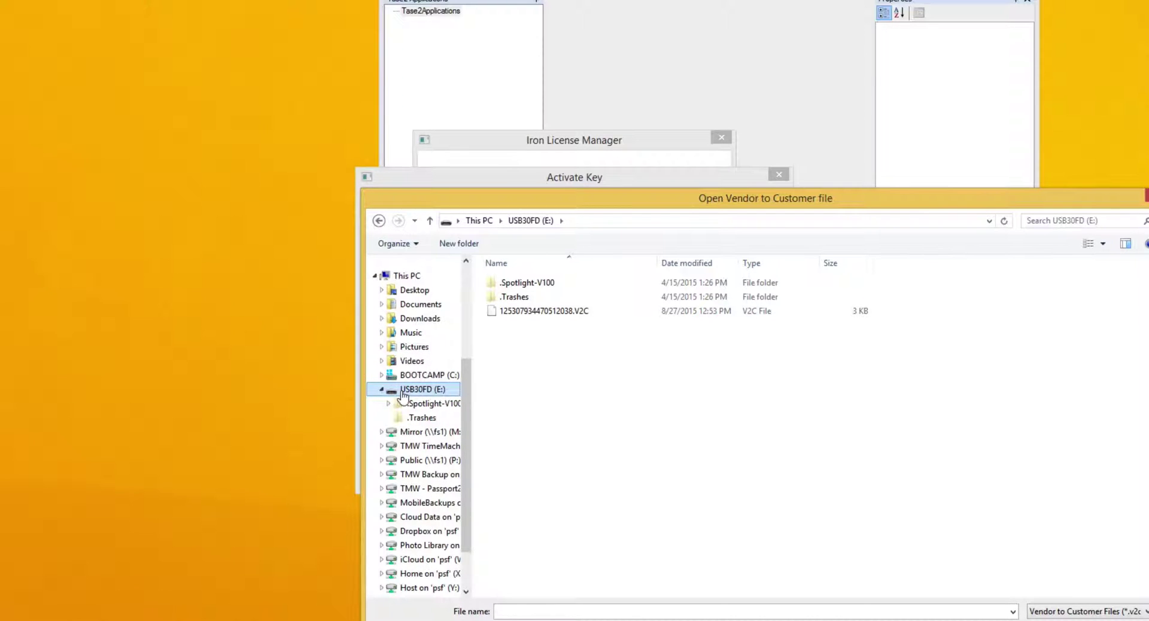
click(551, 313)
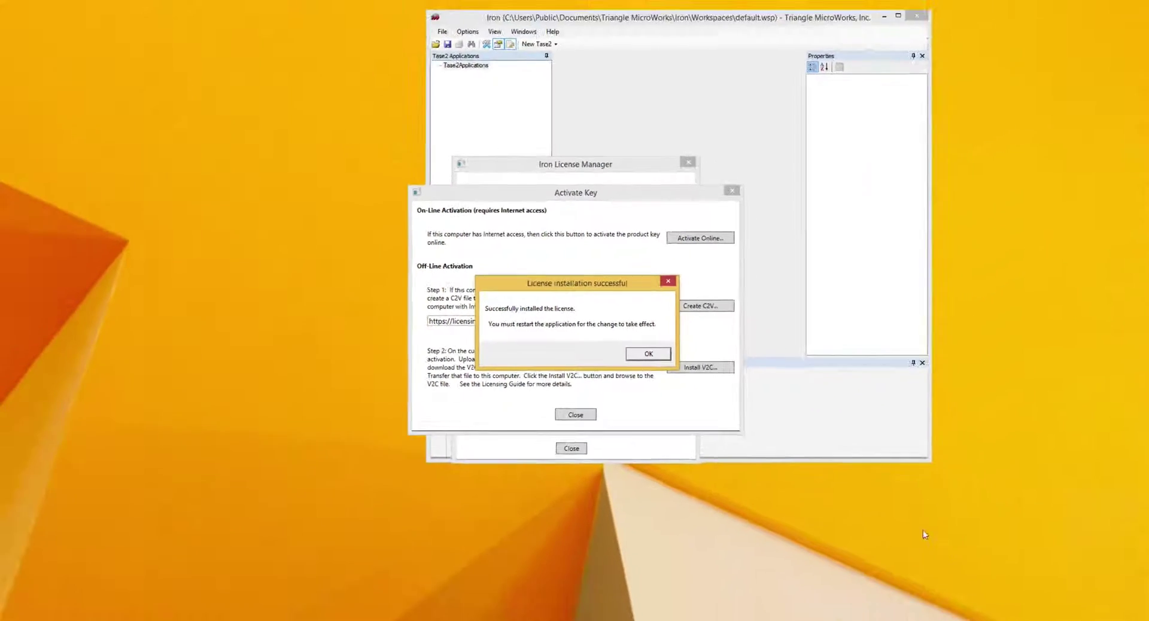
click(640, 340)
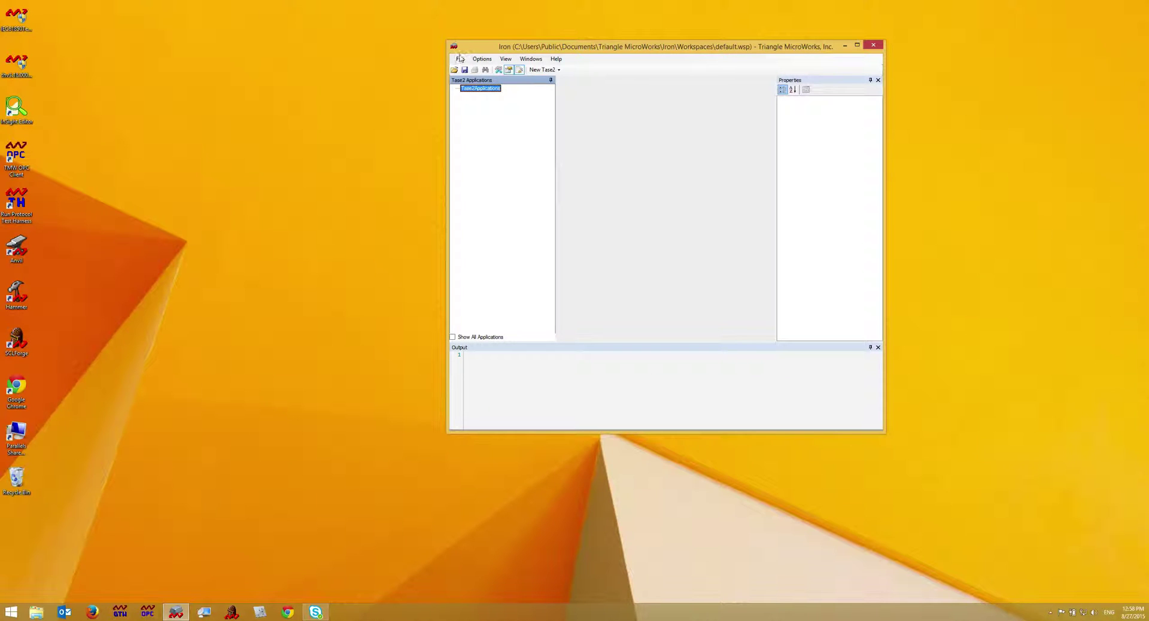
- Exit and relaunch Iron, then view Help > License to confirm the perpetual, never-expiring license
click(460, 59)
click(473, 137)
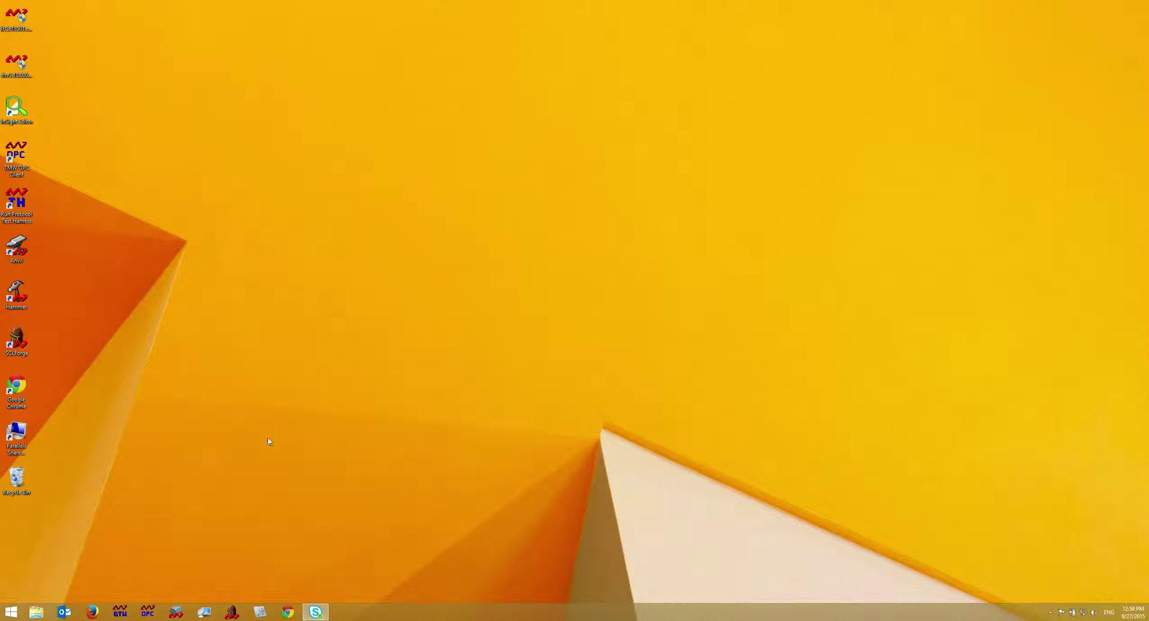
click(176, 611)
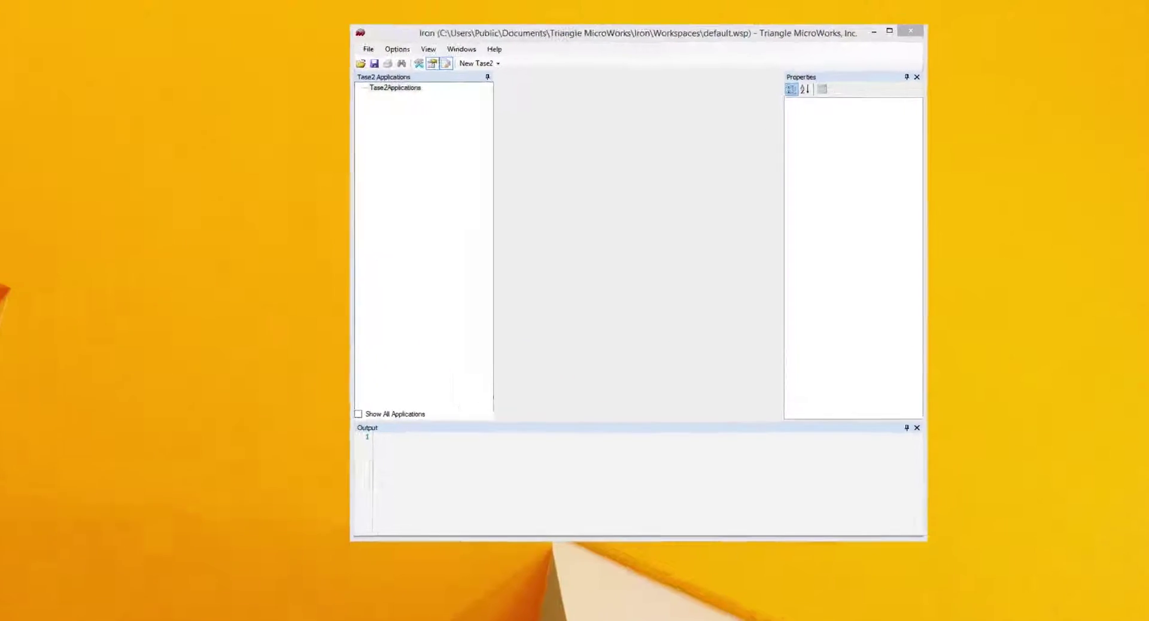
click(457, 43)
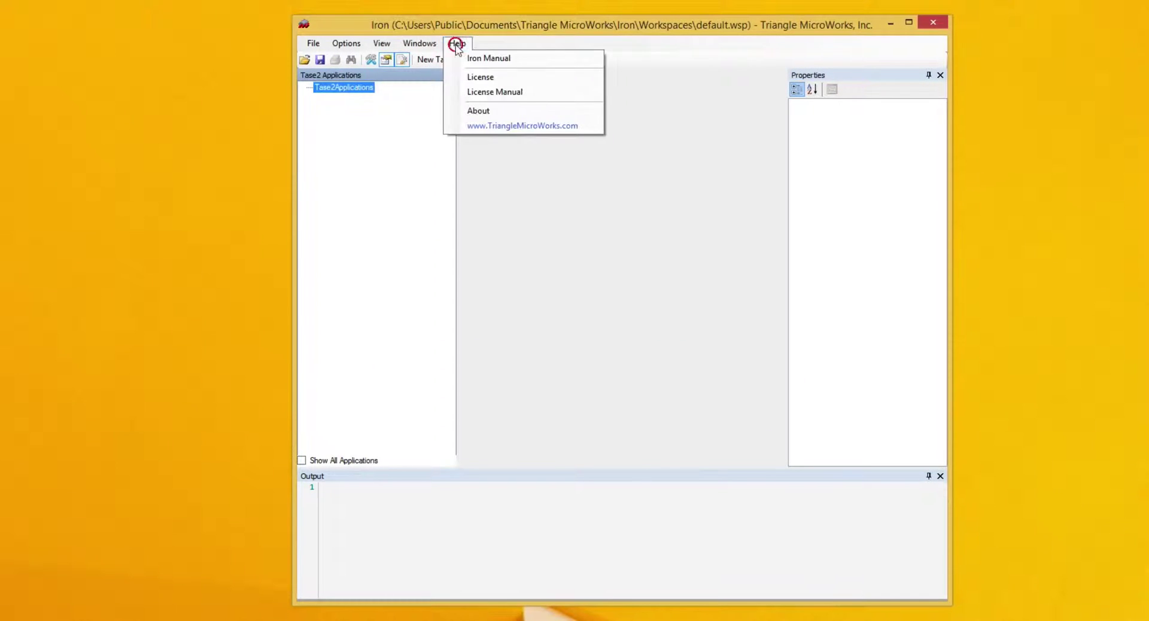
click(473, 56)
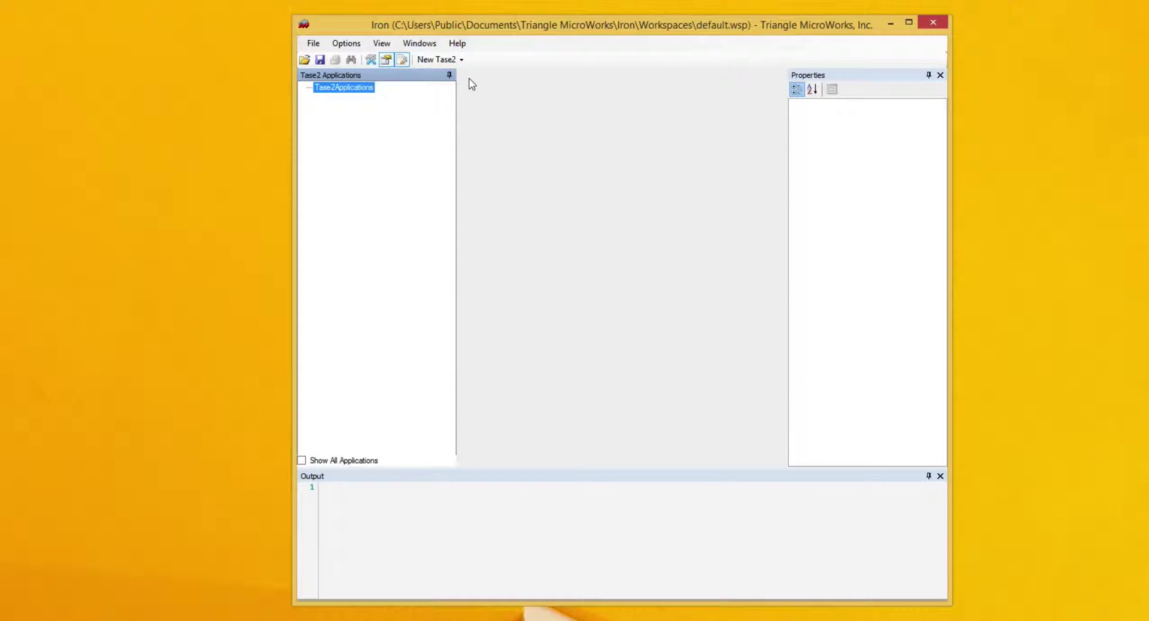